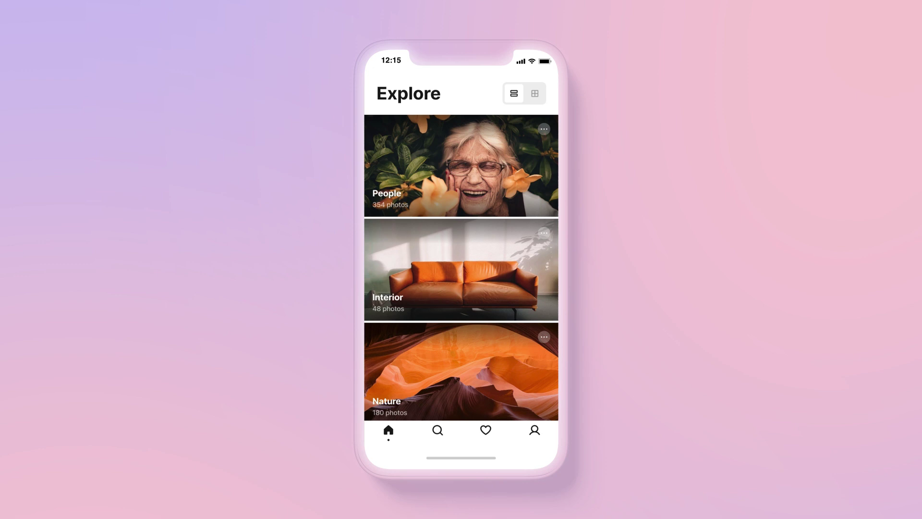
Toggle the preview gallery from list to grid, back to list, then to grid again.
click(535, 93)
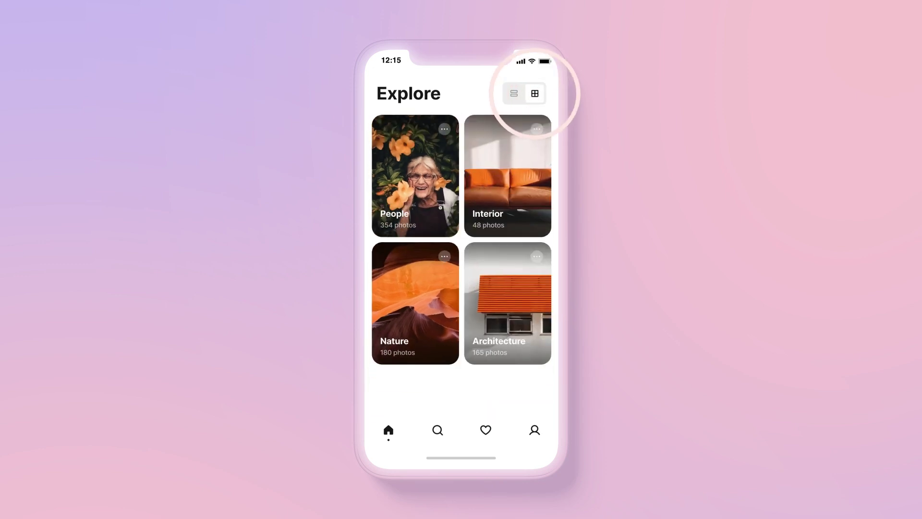
click(514, 93)
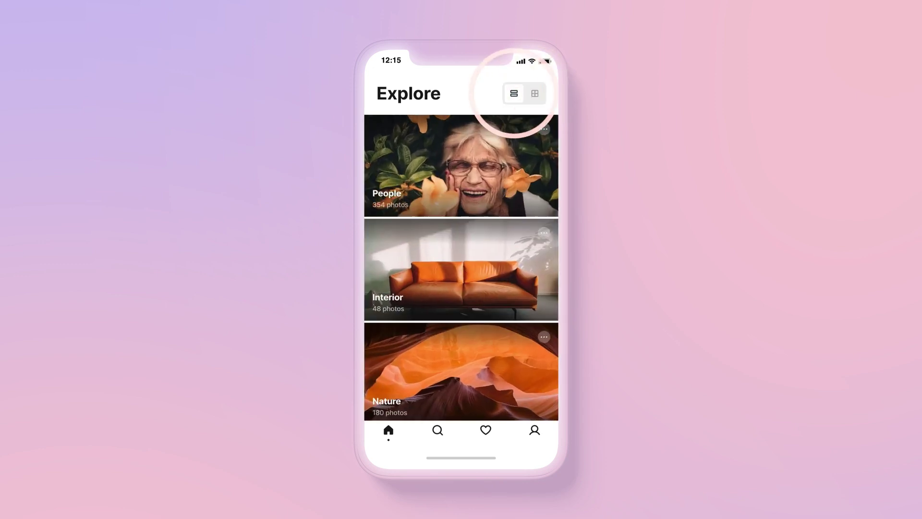
click(534, 93)
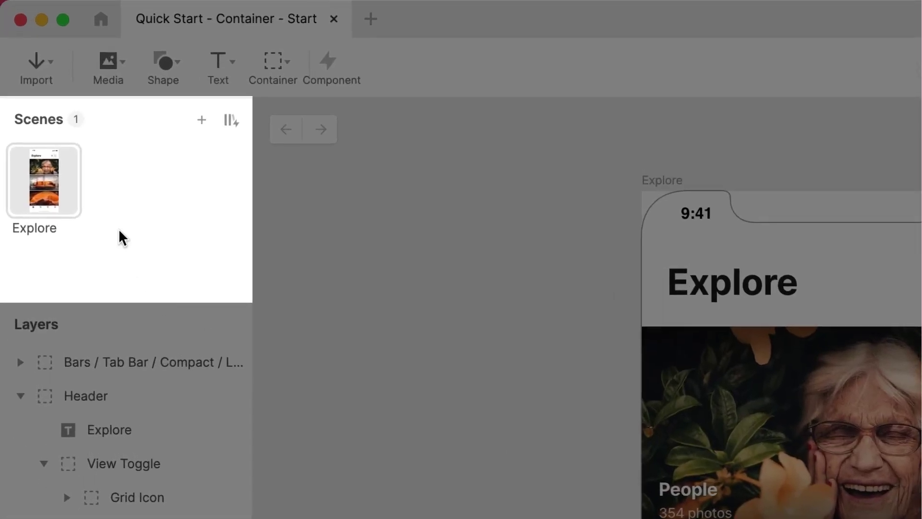
Duplicate the Explore scene and rename the original 'List View'.
click(34, 90)
key(super+d)
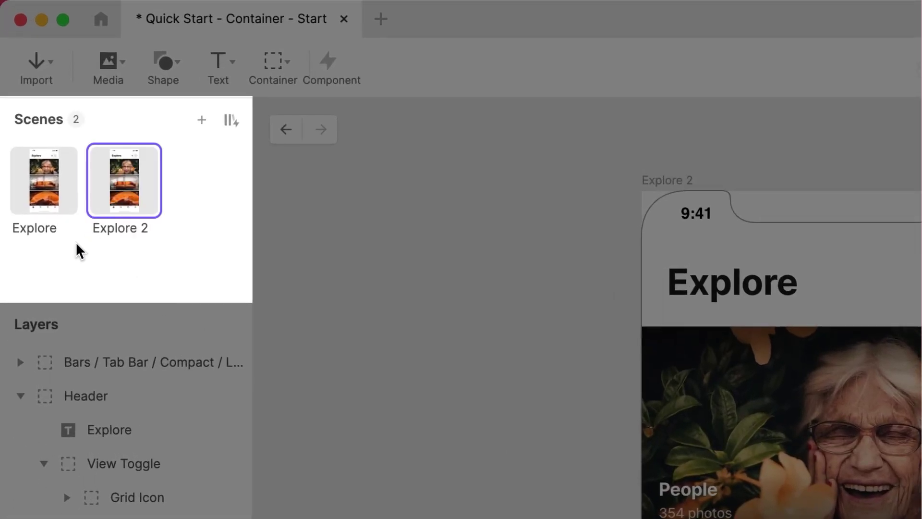
double_click(53, 232)
text(List View)
Name the copied scene 'Grid View' and switch to it.
double_click(138, 228)
text(Grid View)
key(Return)
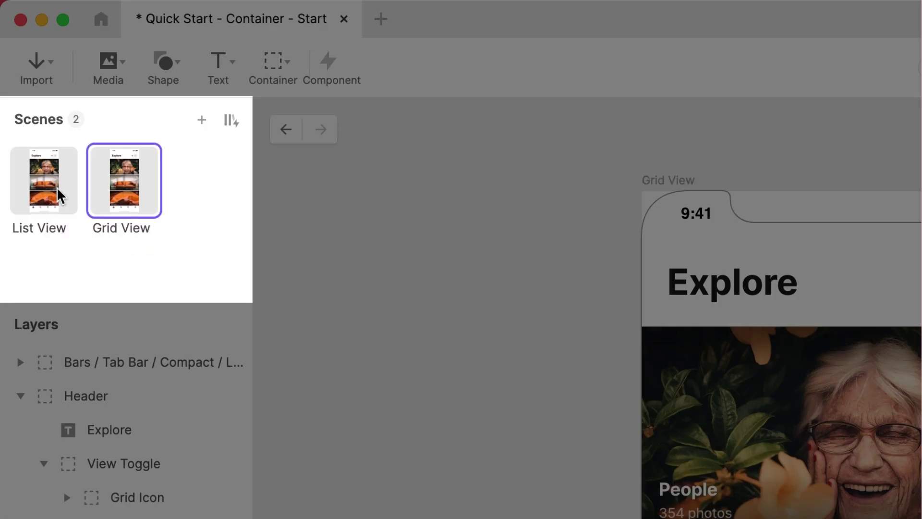
click(59, 195)
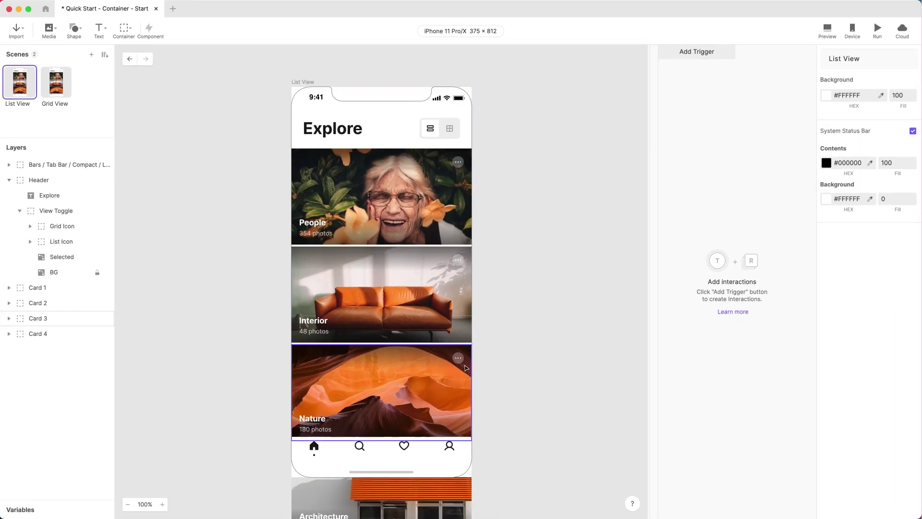
click(61, 85)
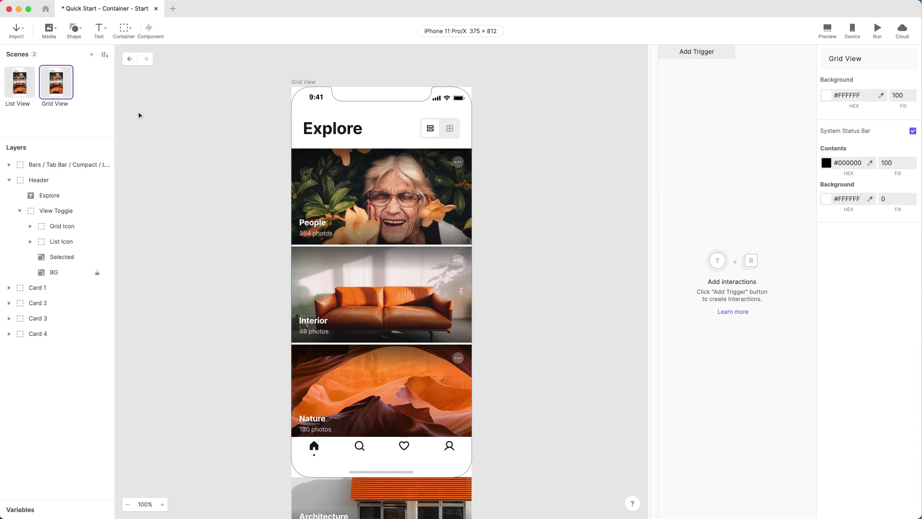
click(384, 205)
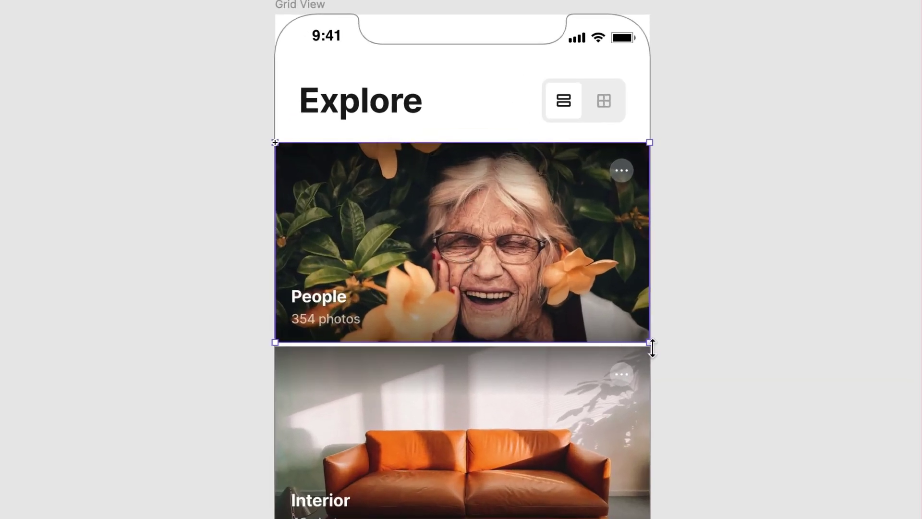
drag(652, 347, 474, 248)
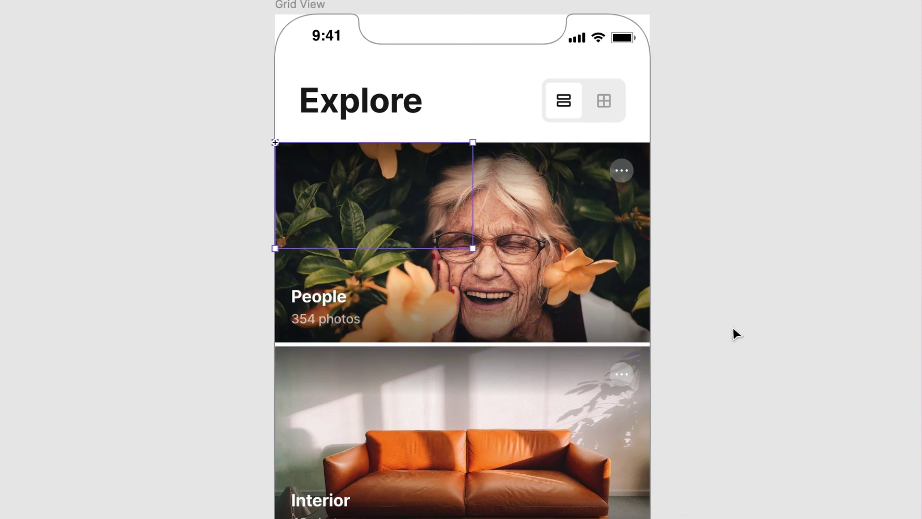
key(ctrl+z)
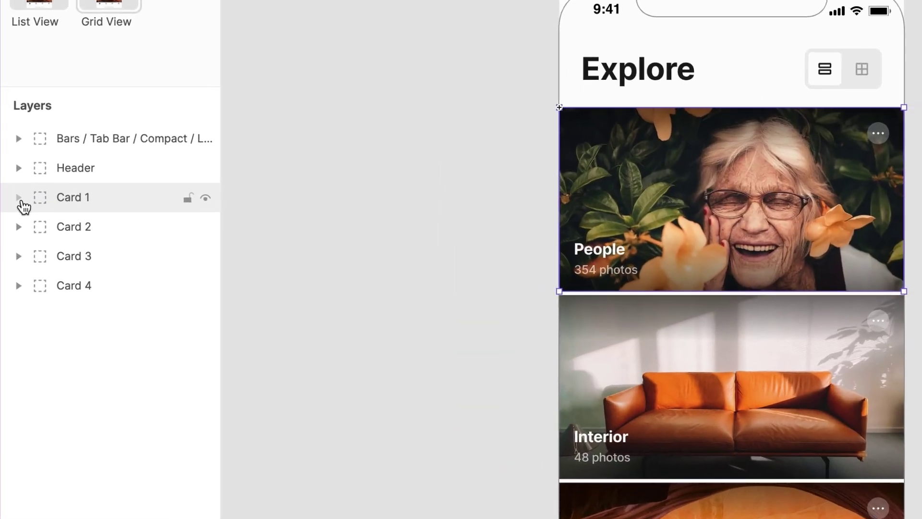
Pin Card 1's Text layer to the card's bottom edge instead of its top.
click(10, 196)
click(52, 210)
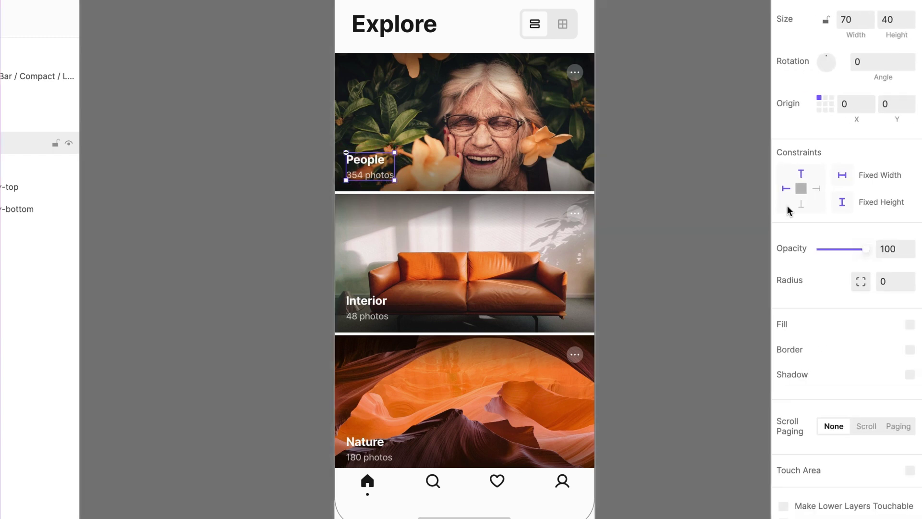
click(801, 204)
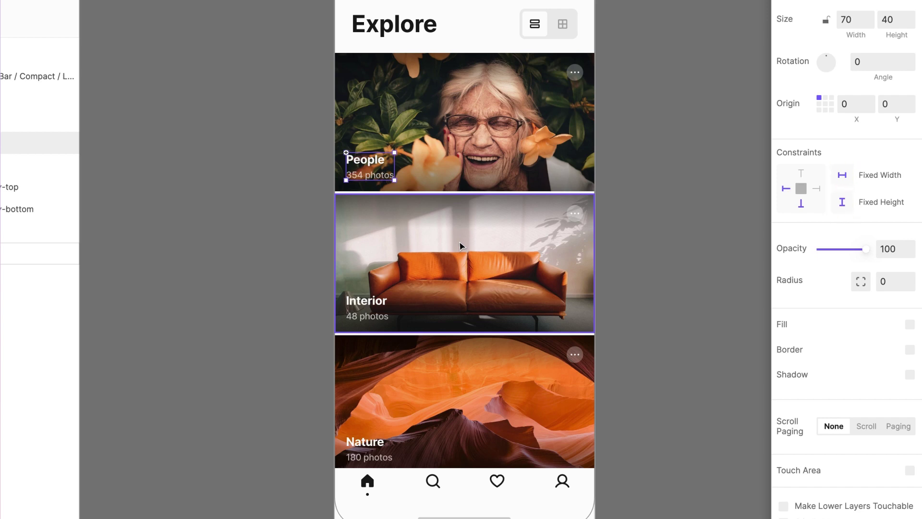
click(575, 72)
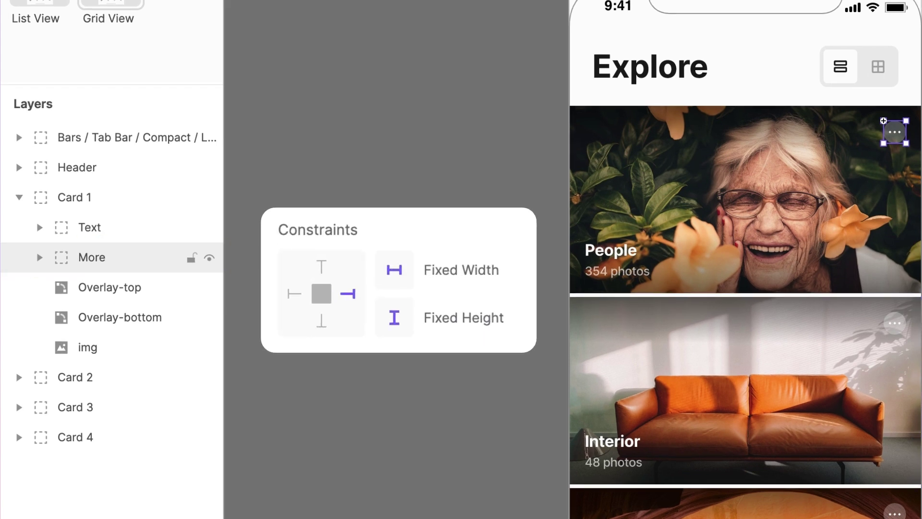
Make Overlay-top stretch with the card's width and anchor Overlay-bottom to the card's bottom.
click(109, 287)
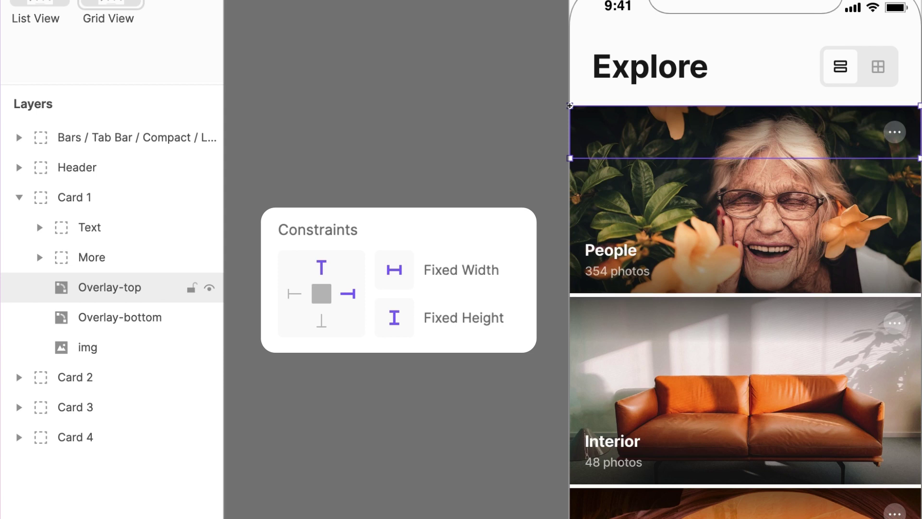
click(394, 270)
click(294, 293)
click(120, 317)
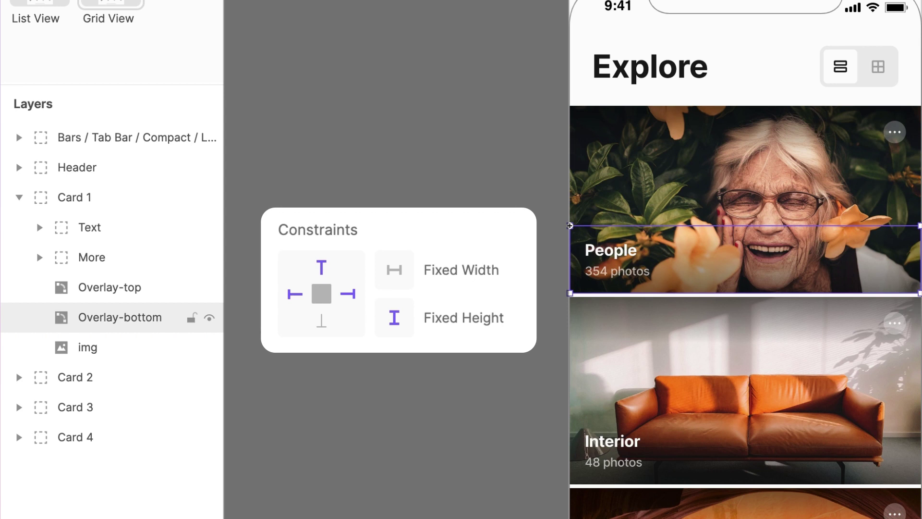
click(321, 320)
Pin the img layer to all four card edges with Fill display.
click(120, 347)
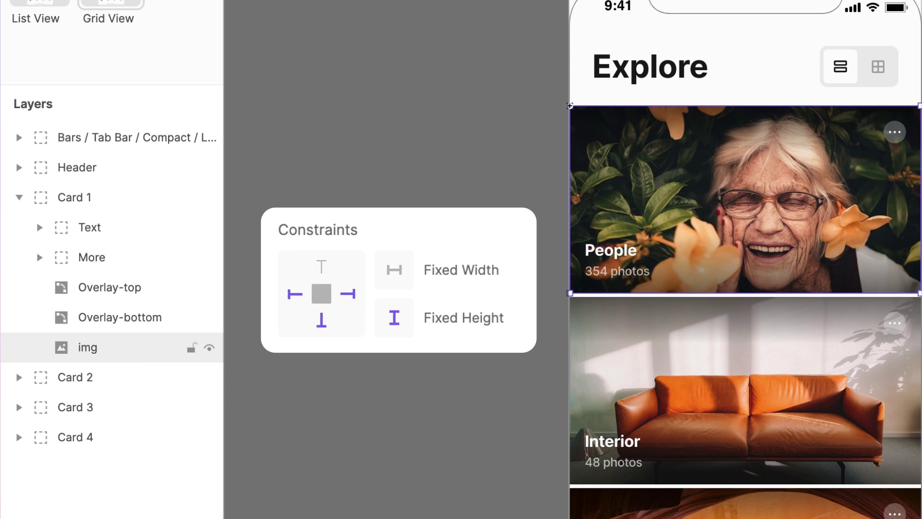
click(394, 317)
click(322, 268)
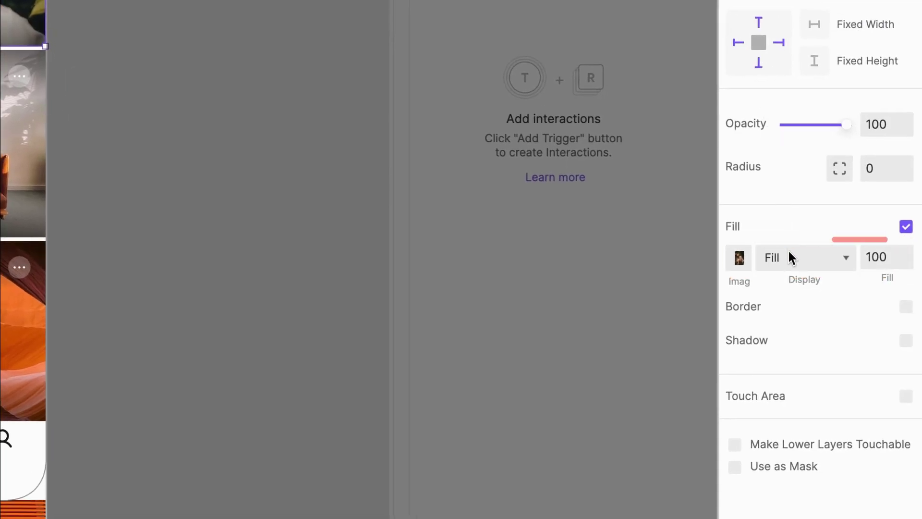
click(790, 257)
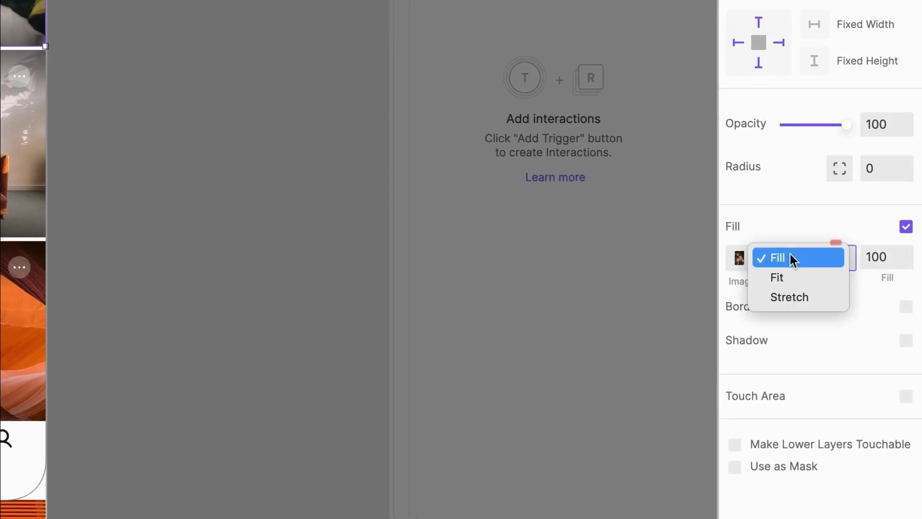
click(791, 257)
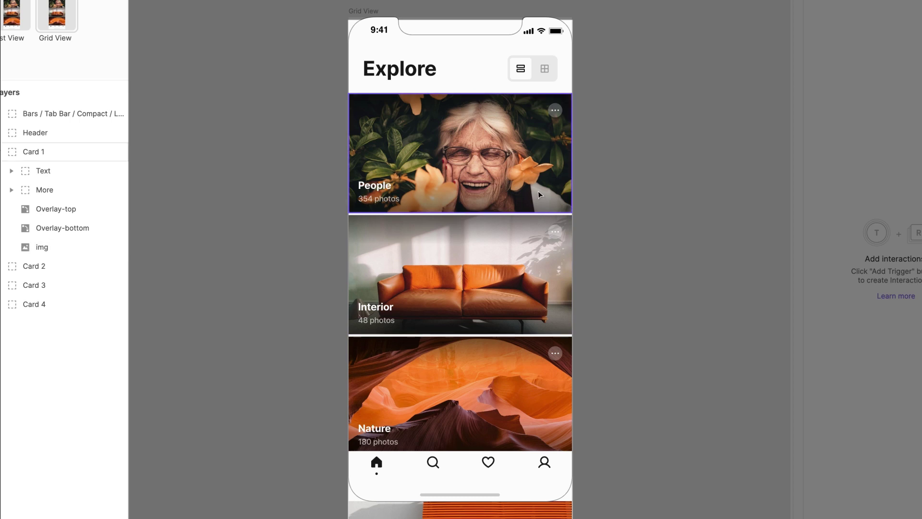
Shrink Card 1 into a narrow portrait tile by dragging its corner.
click(570, 211)
drag(571, 211, 559, 212)
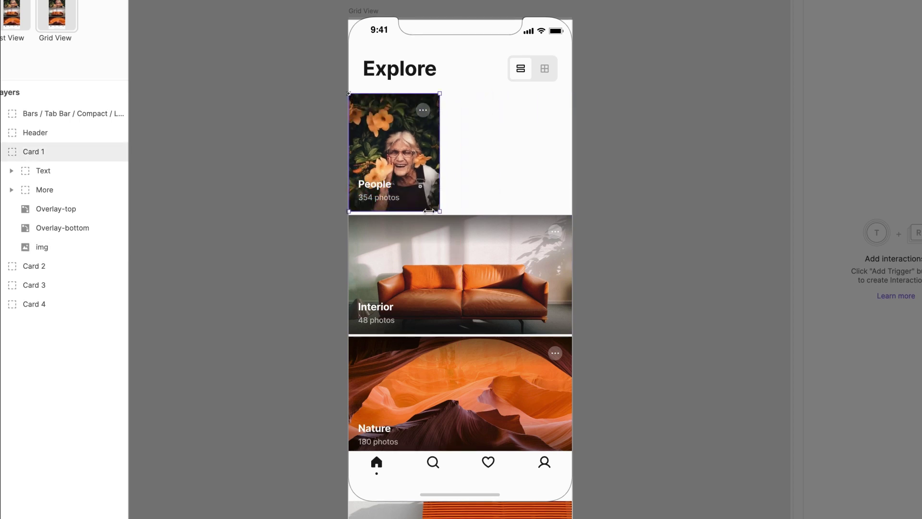
drag(426, 211, 448, 215)
Give the People card a corner radius of 20 and enable Clip Sublayers.
click(527, 200)
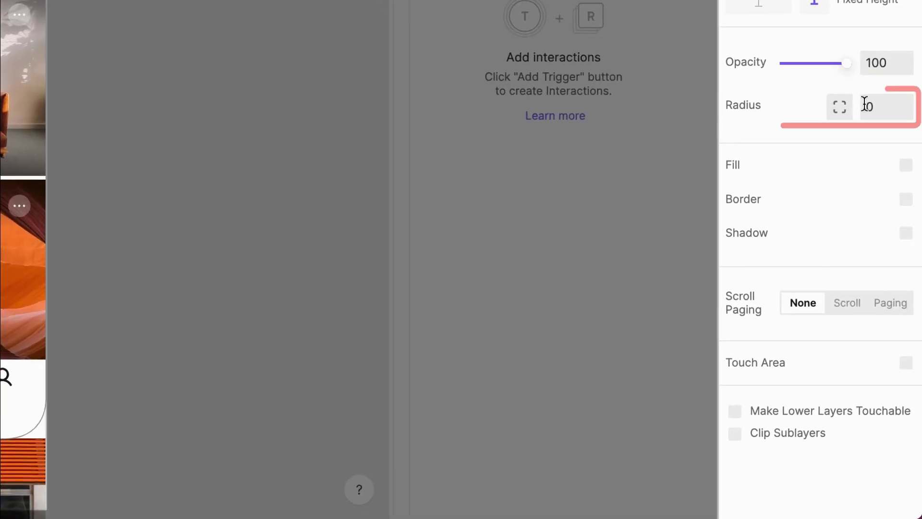
click(871, 105)
text(20)
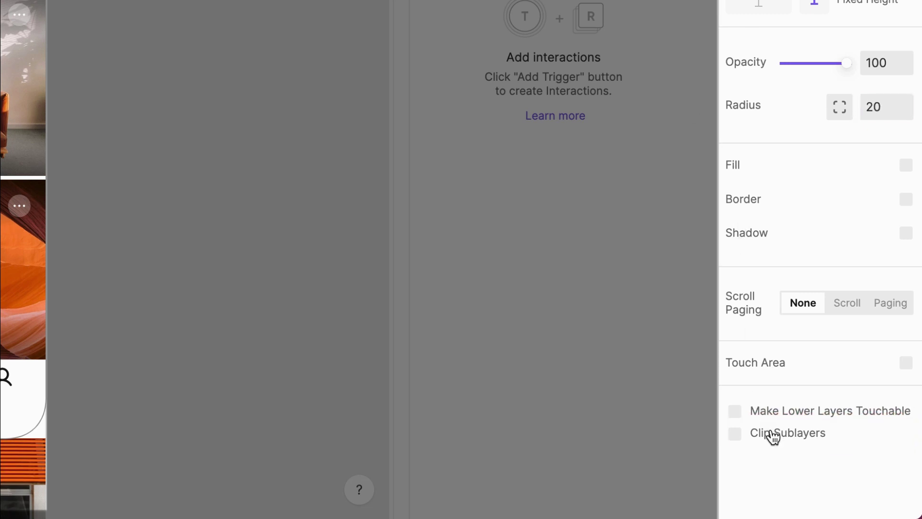
click(772, 433)
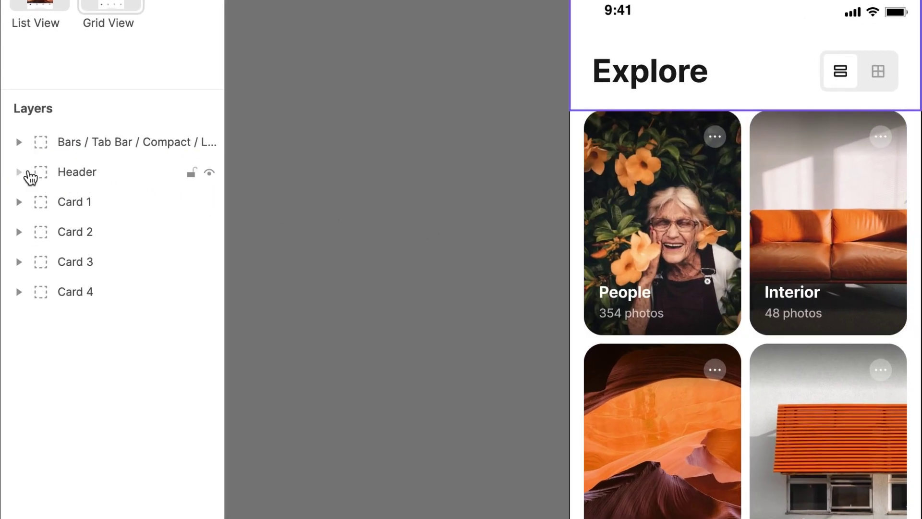
Dim the Header's List Icon layer to 30% opacity.
click(20, 173)
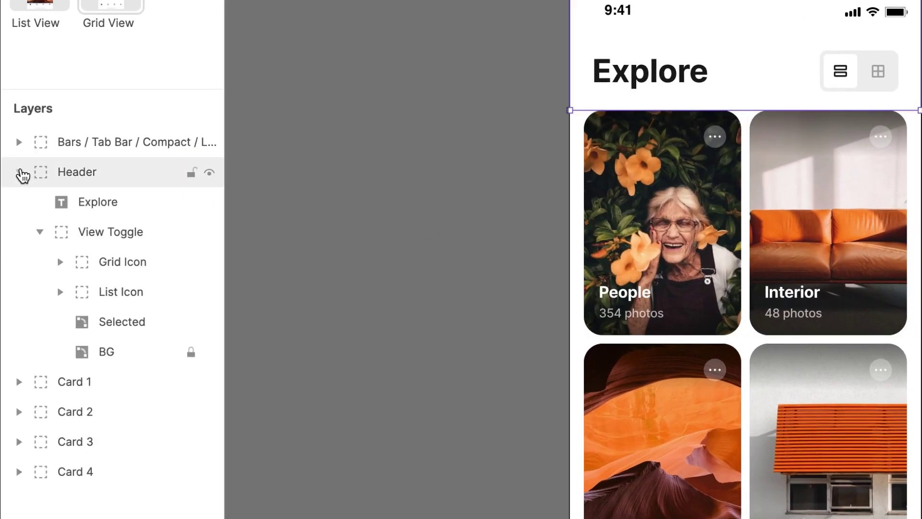
click(101, 262)
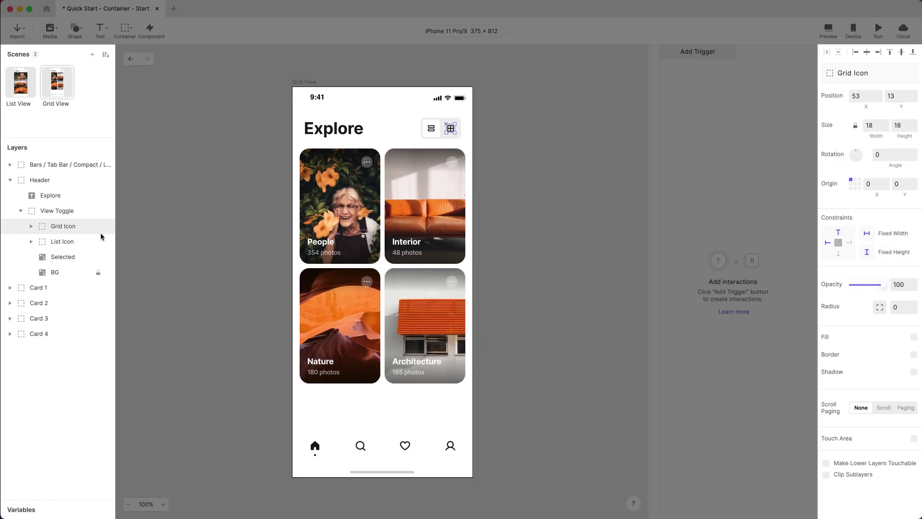
click(75, 240)
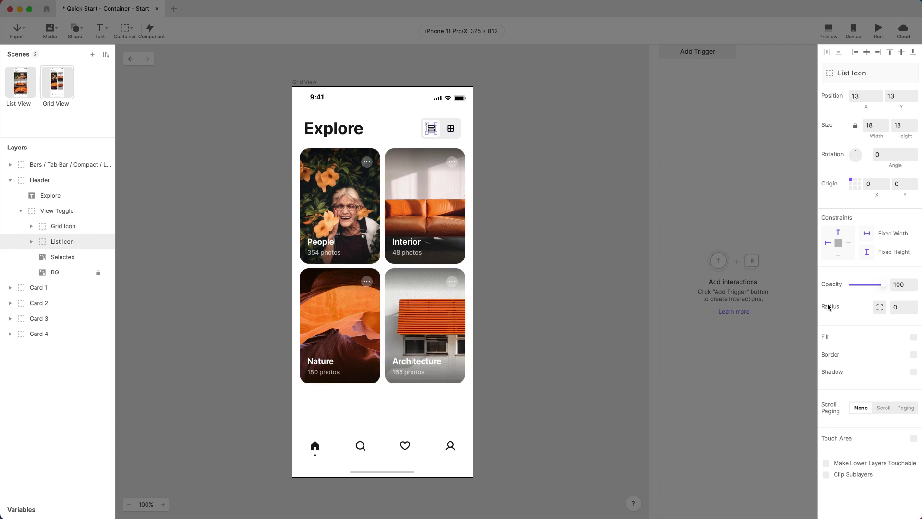
text(30)
key(Return)
Move the toggle's Selected highlight to Position X 44.
click(83, 257)
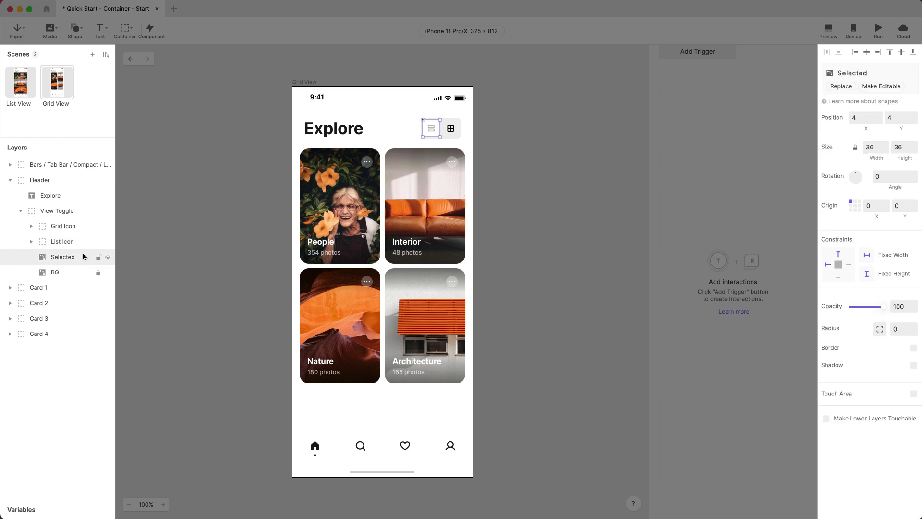
click(864, 118)
text(44)
key(Return)
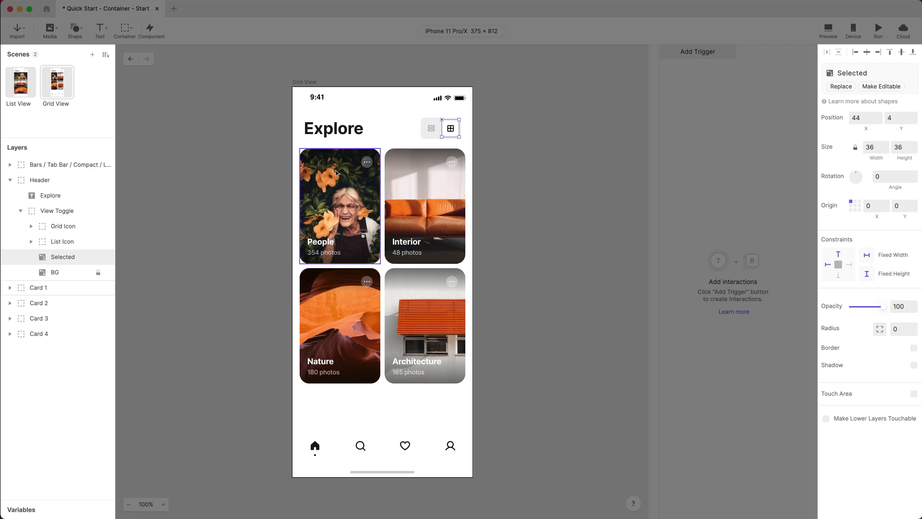
Add a Tap trigger to the View Toggle group.
click(68, 211)
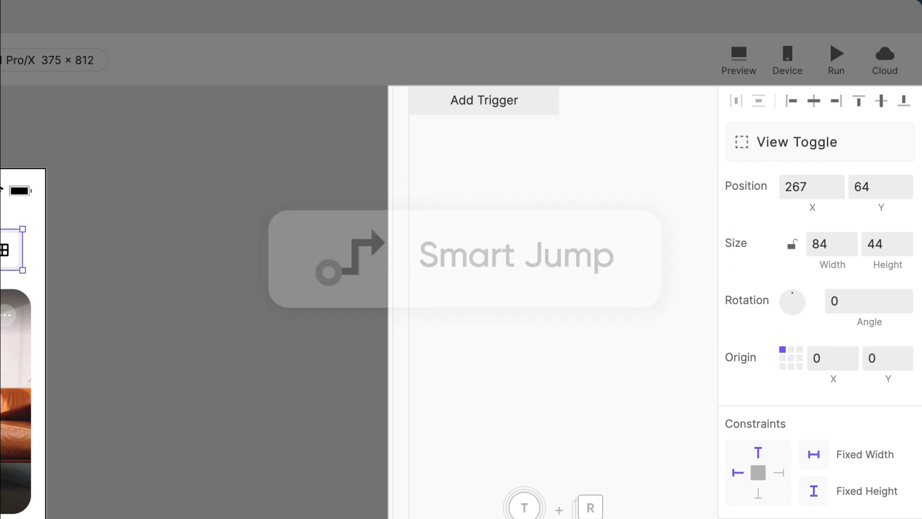
click(464, 116)
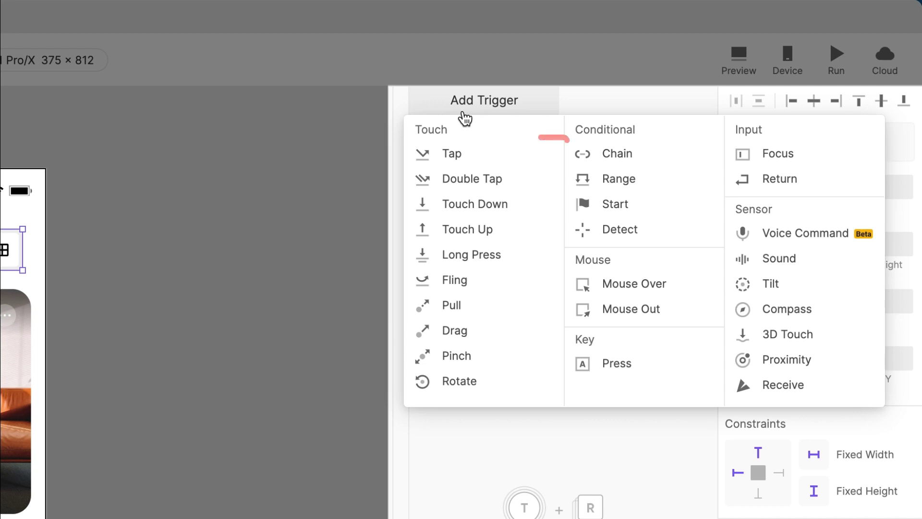
click(465, 152)
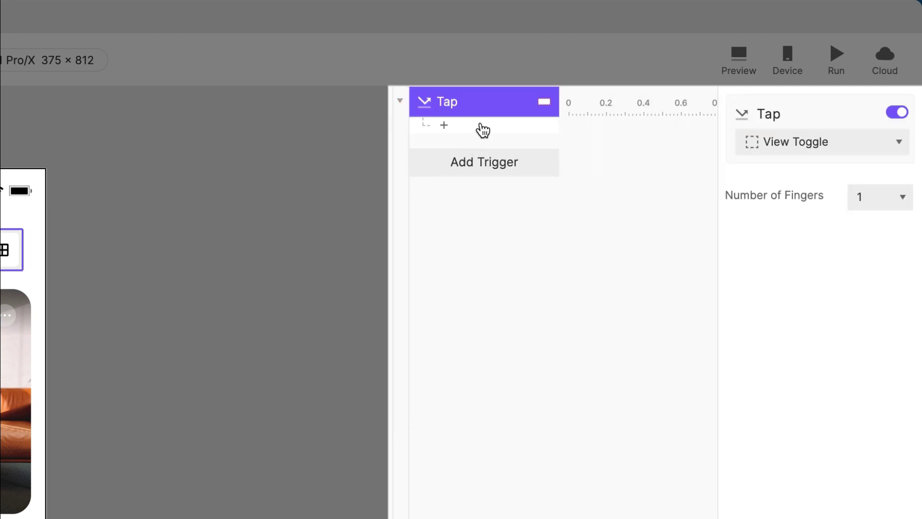
Make the tap Jump to the List View scene with a Smart transition.
click(477, 129)
click(643, 153)
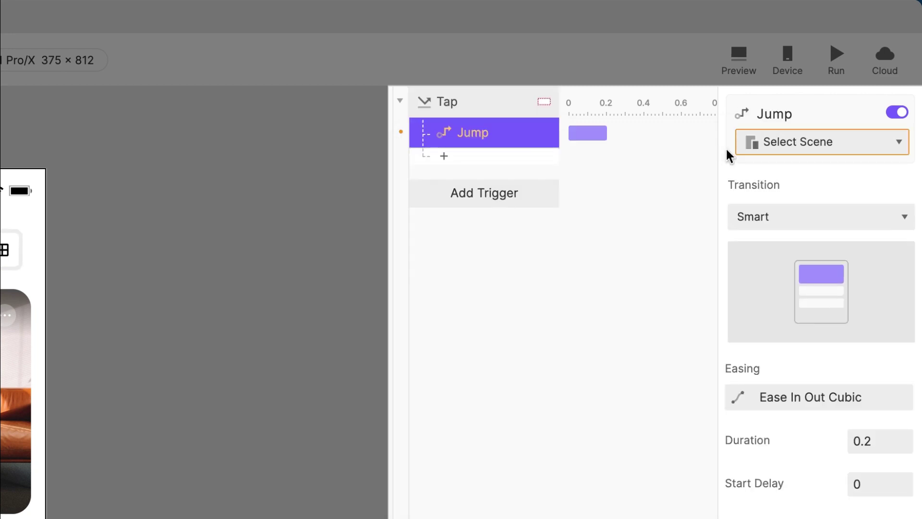
click(801, 151)
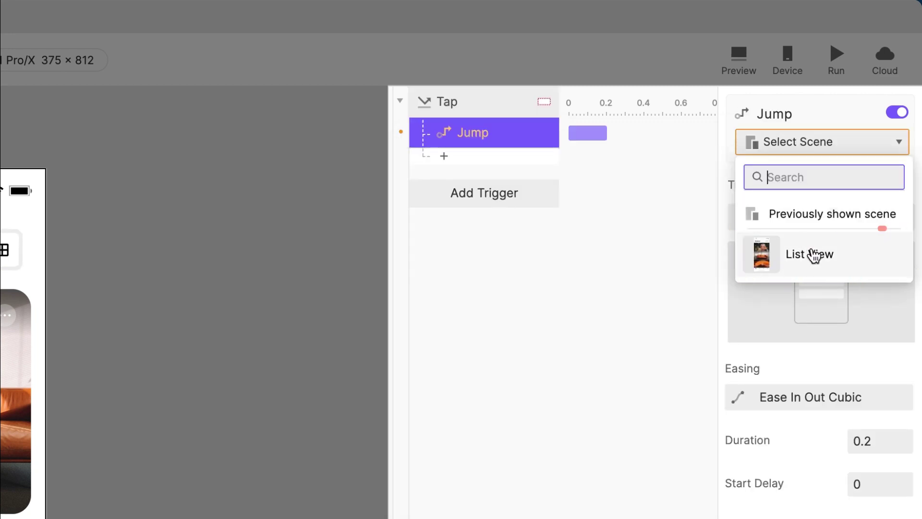
click(815, 254)
click(820, 220)
click(819, 223)
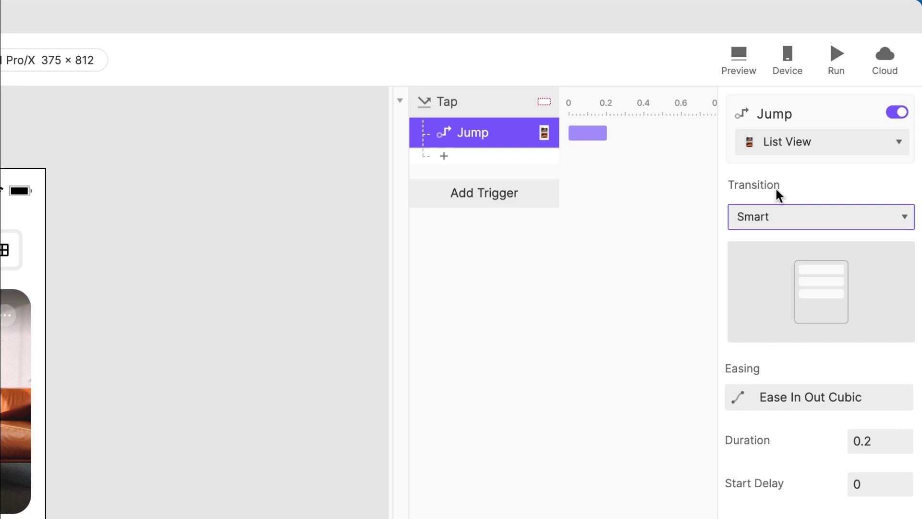
Preview the prototype and tap the toggle to test the grid-to-list jump.
click(730, 58)
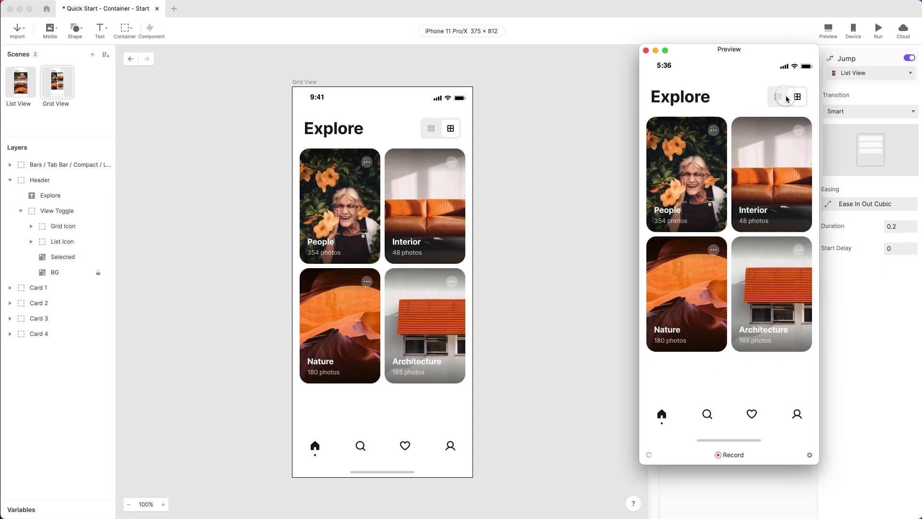
click(657, 192)
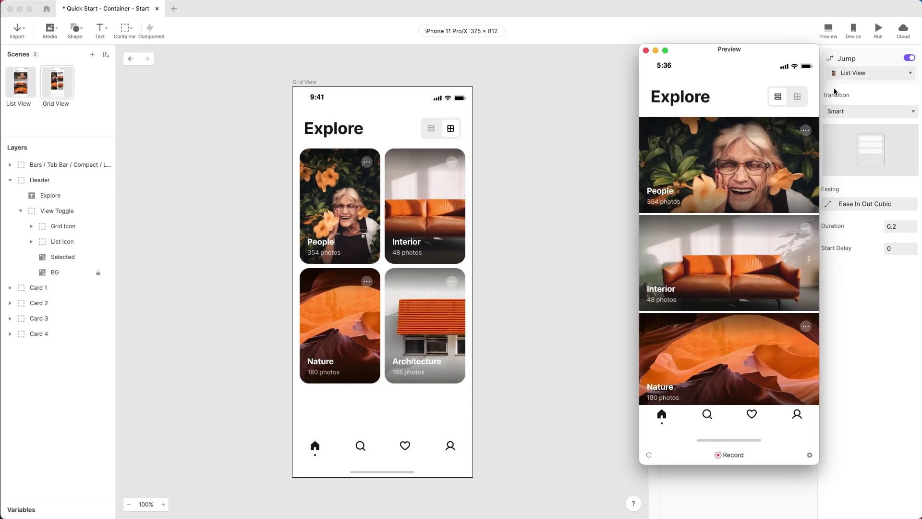
click(836, 91)
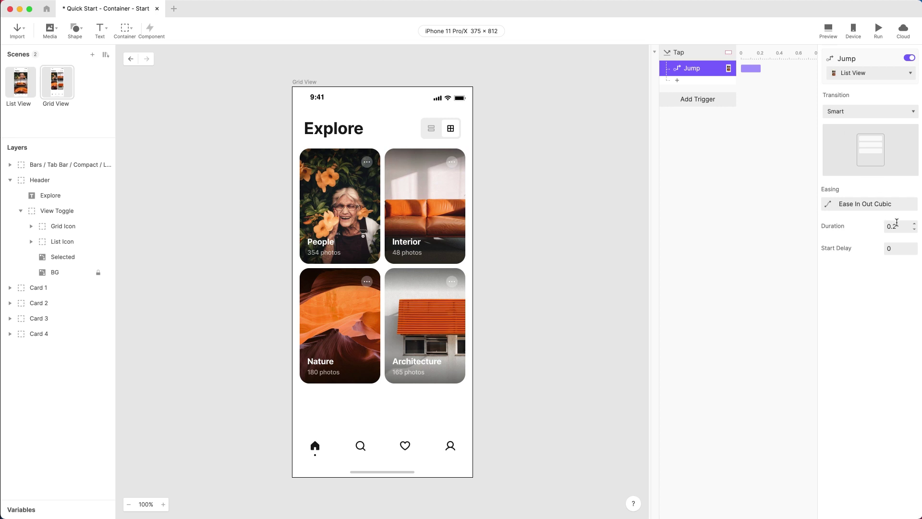
Change the Jump duration to 0.5 and test the transition in preview again.
click(898, 225)
text(5)
key(Return)
click(823, 31)
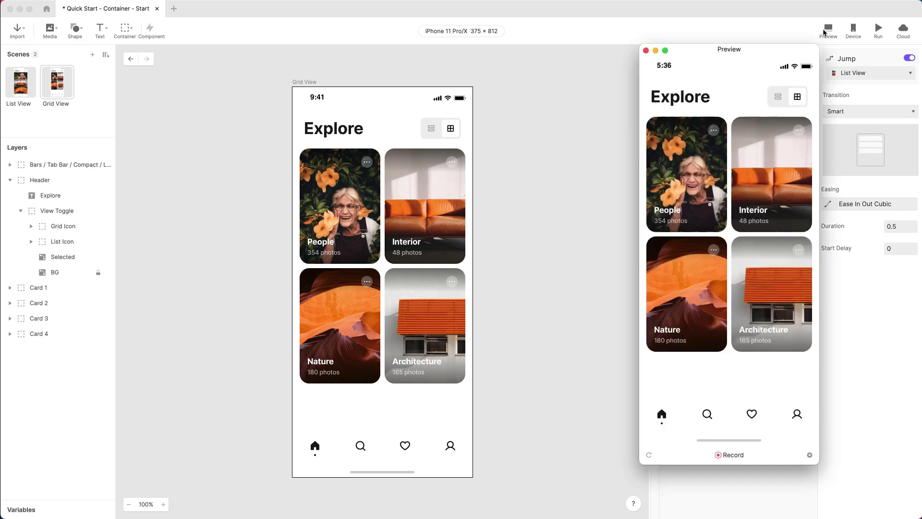
click(778, 97)
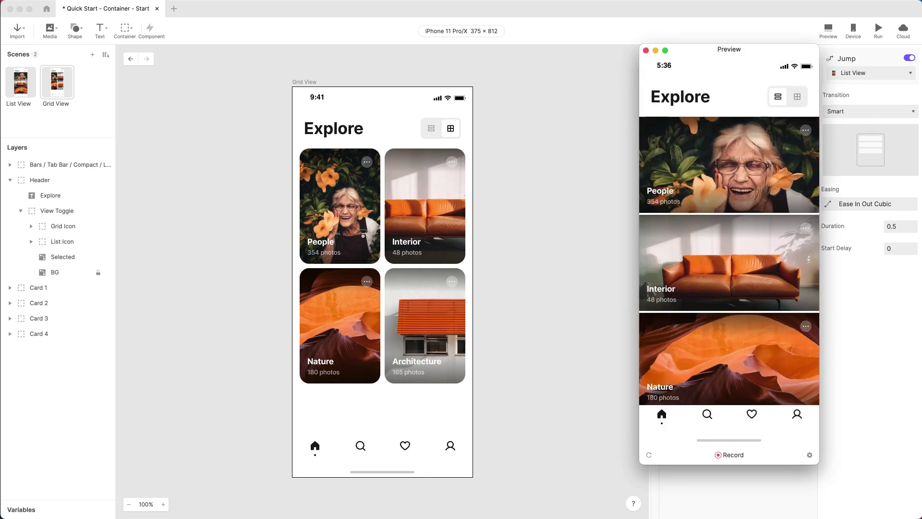
In the List View scene, add a Tap trigger to the View Toggle.
click(591, 158)
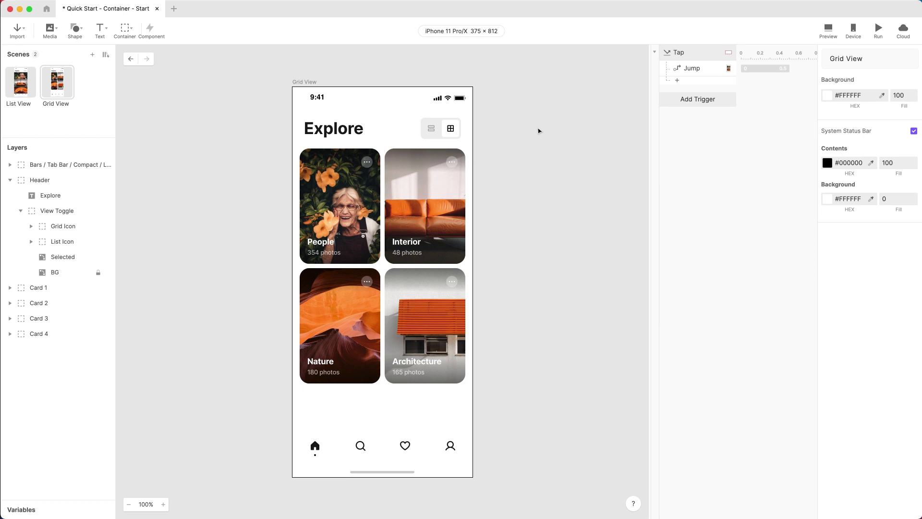
click(20, 89)
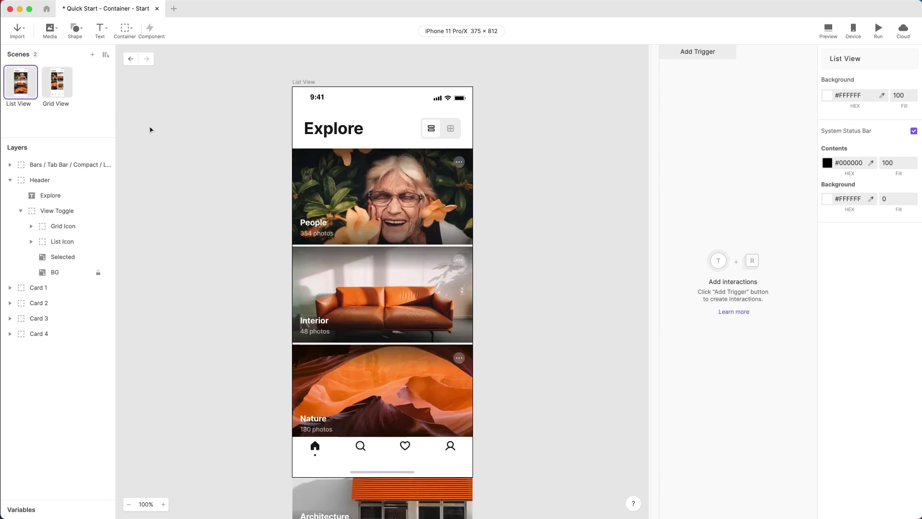
click(296, 131)
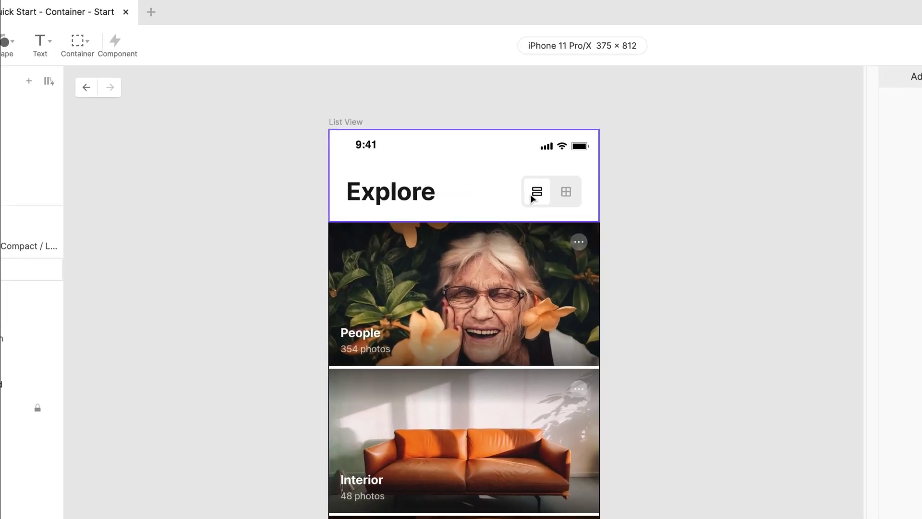
click(532, 197)
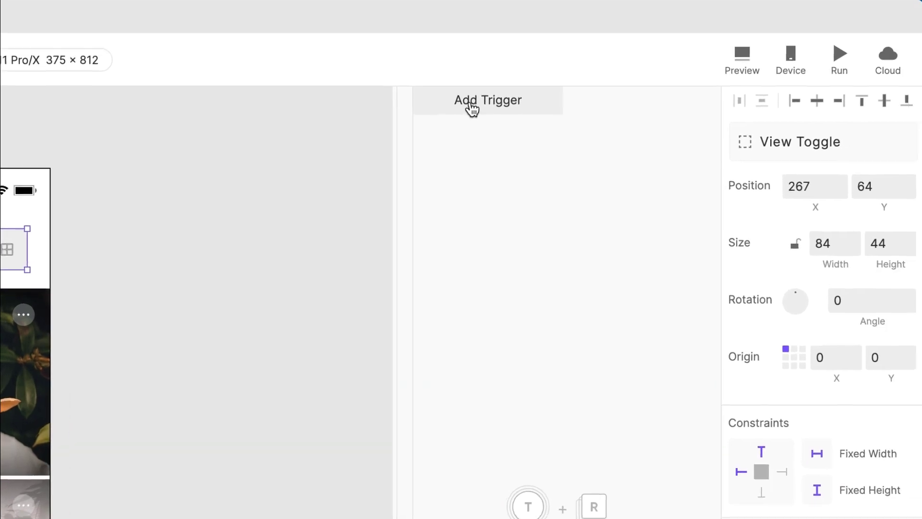
click(918, 77)
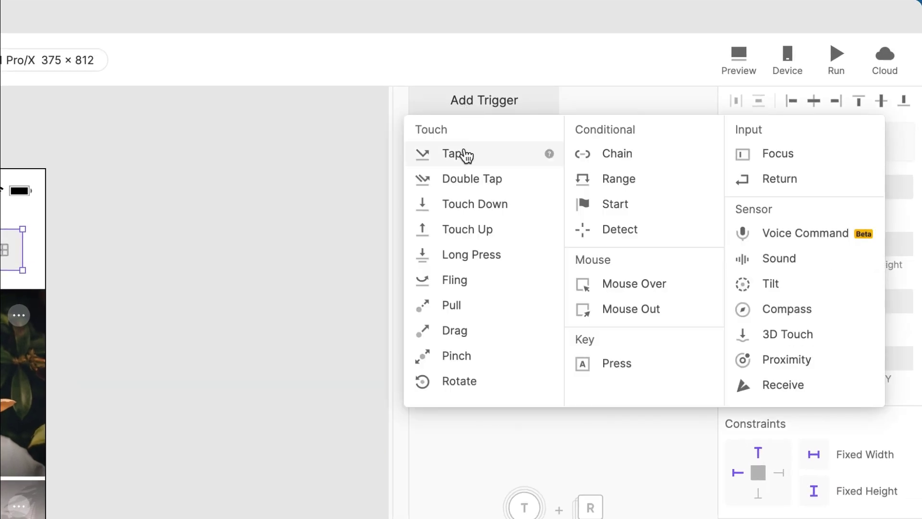
click(465, 154)
Make the tap Jump to Grid View with a 0.5 duration.
click(477, 127)
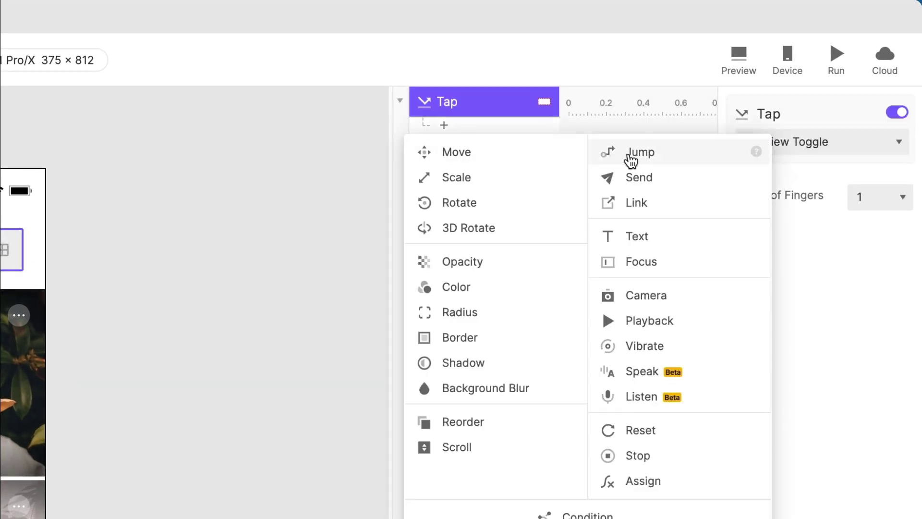
click(632, 150)
click(778, 145)
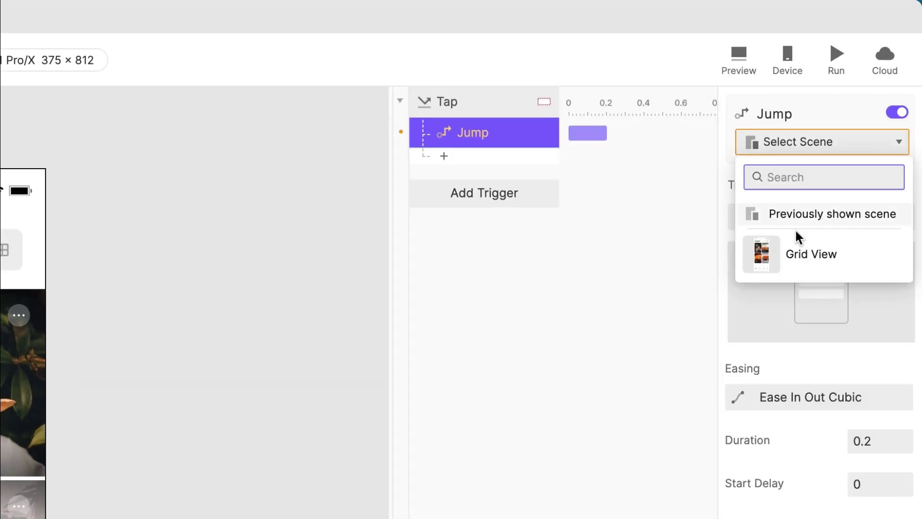
click(797, 251)
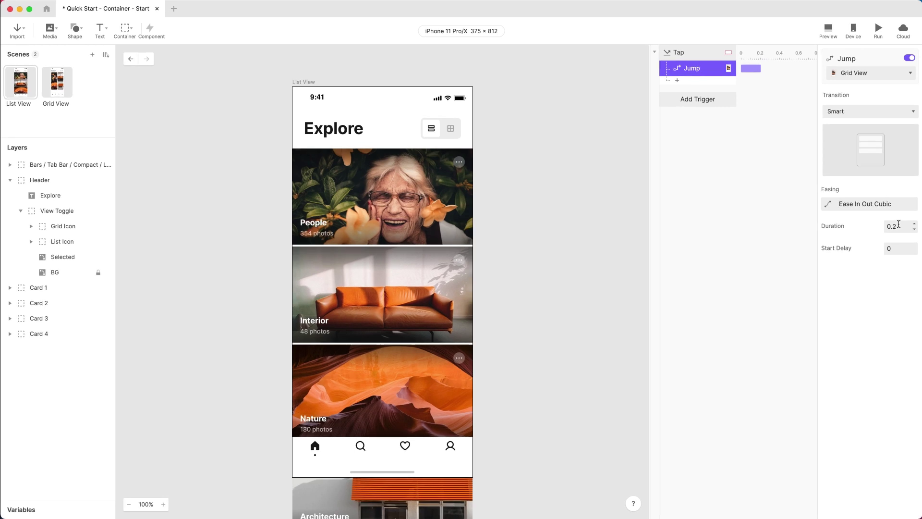
click(877, 437)
text(5)
key(Return)
Preview the prototype and toggle grid, list, grid, list to test both Smart Jumps.
click(829, 30)
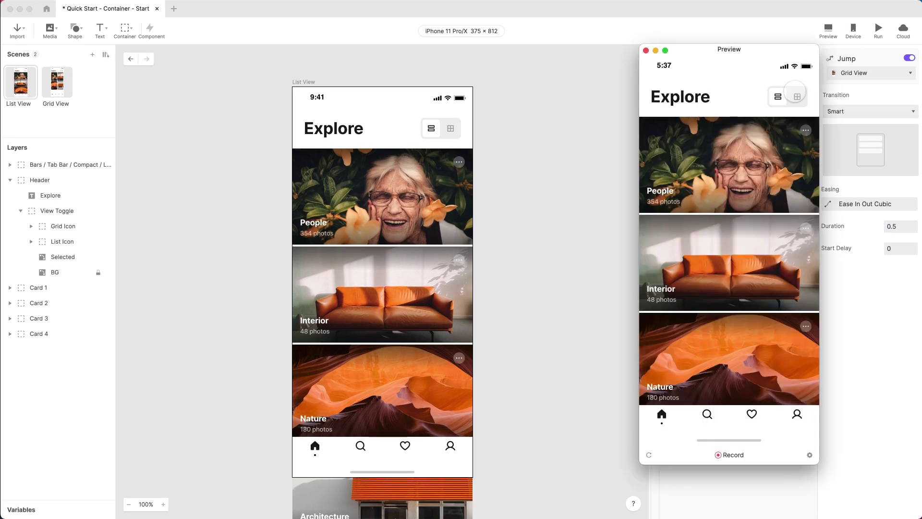
click(796, 96)
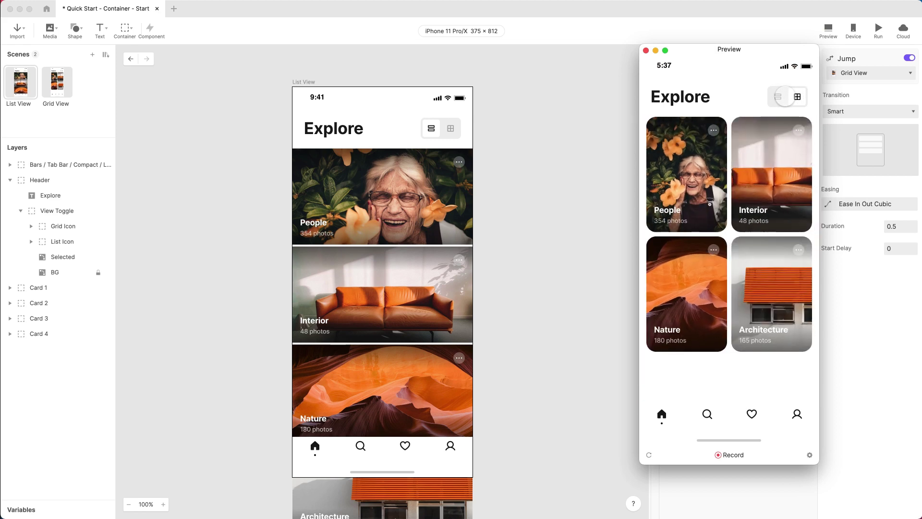
click(782, 97)
click(797, 97)
click(782, 98)
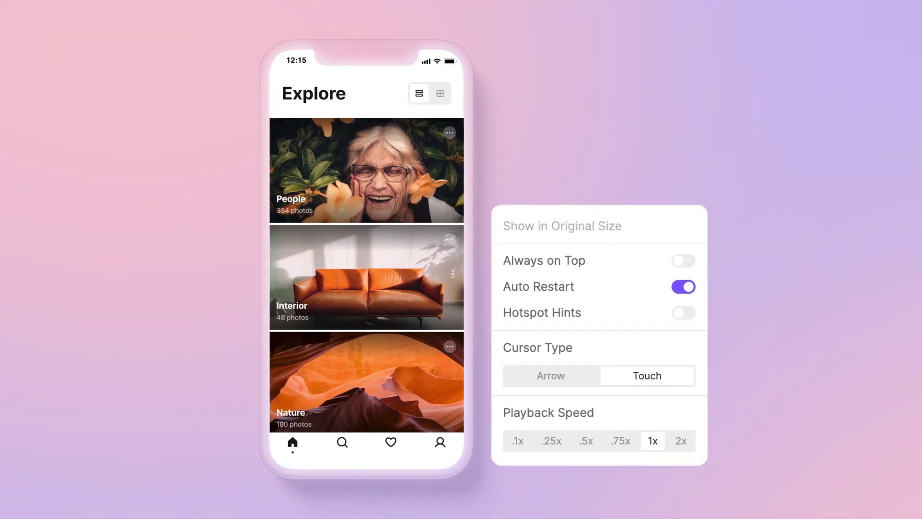
click(438, 94)
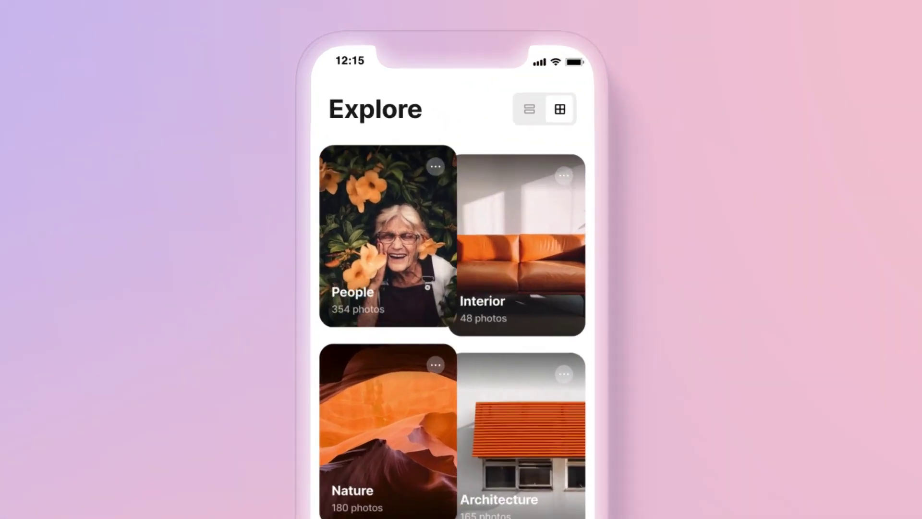
click(529, 109)
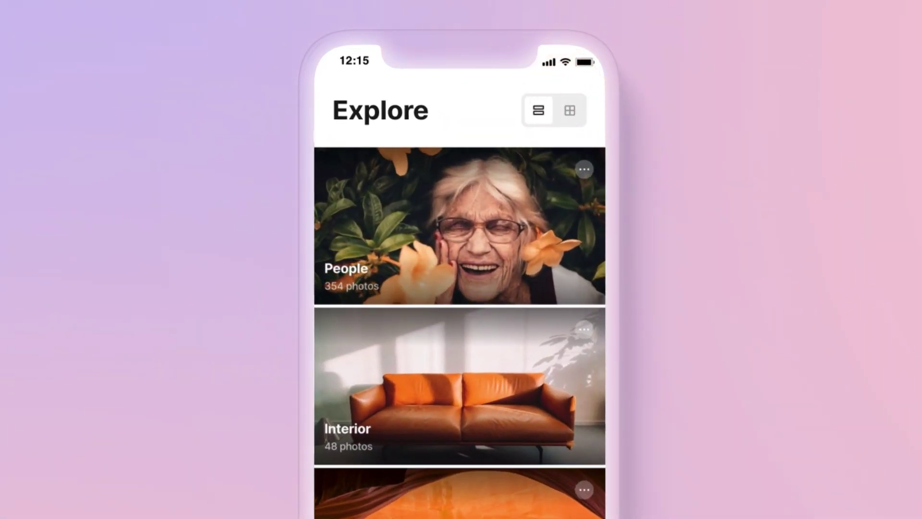
click(570, 110)
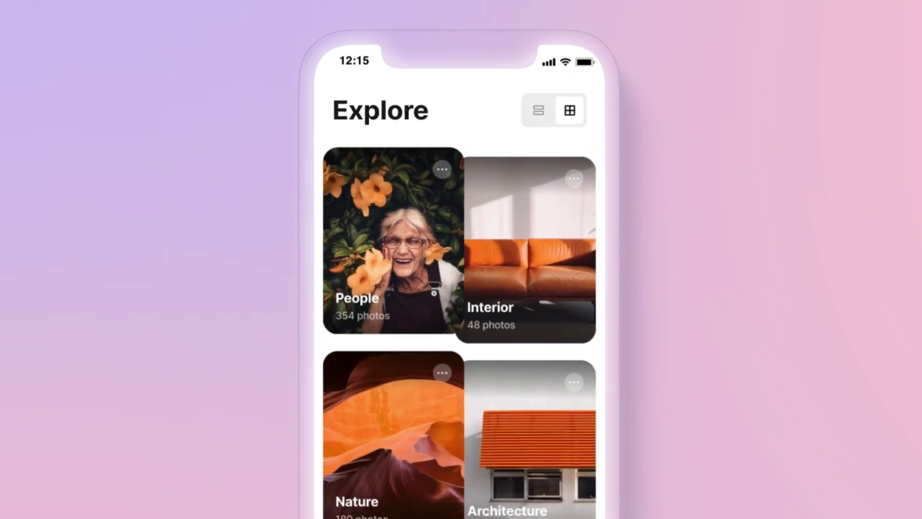
click(538, 110)
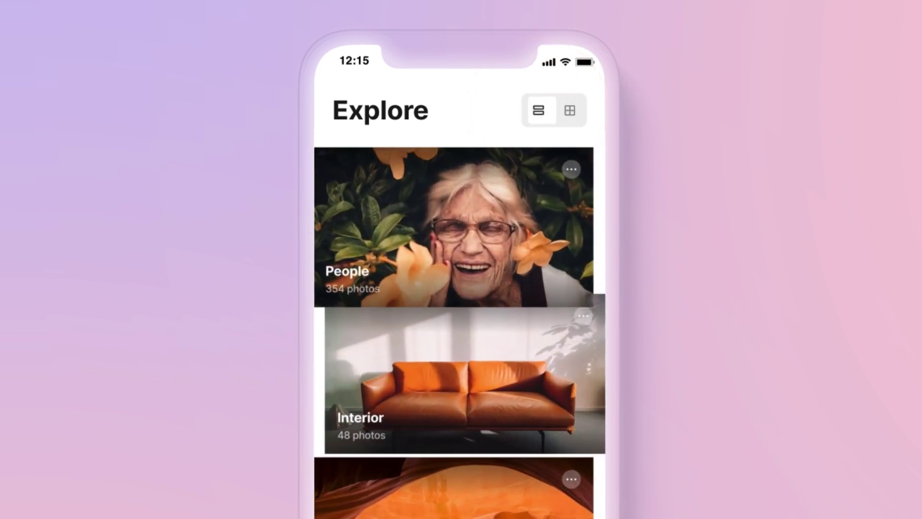
click(570, 110)
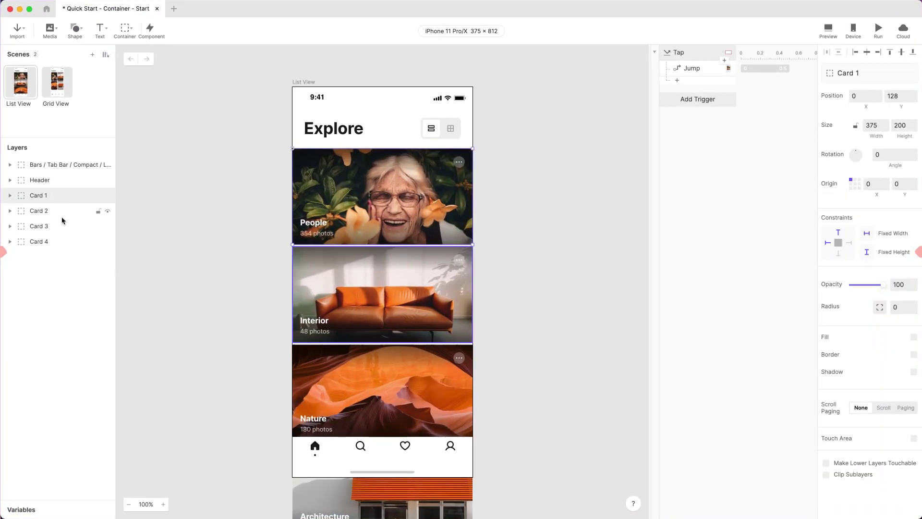
Select Card 1 through Card 4, then preview a grid-and-back round trip to the list layout.
shift+click(64, 241)
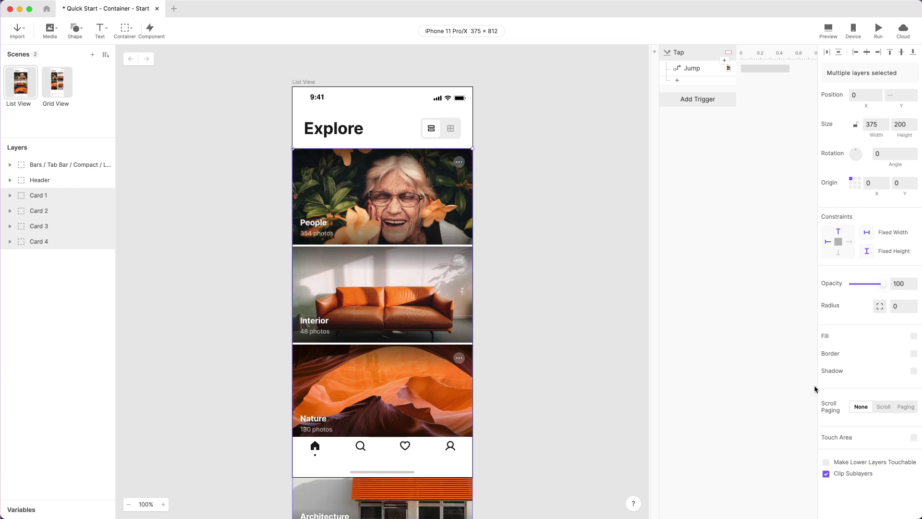
click(829, 32)
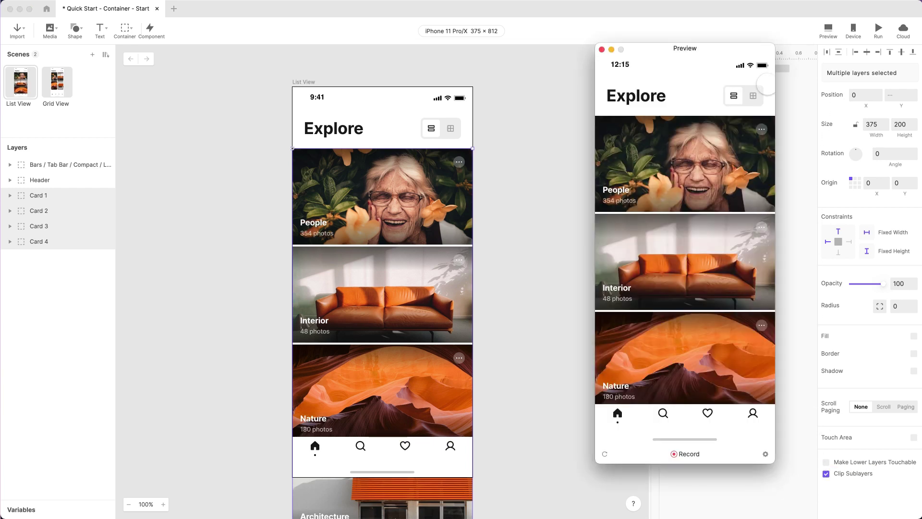
click(753, 95)
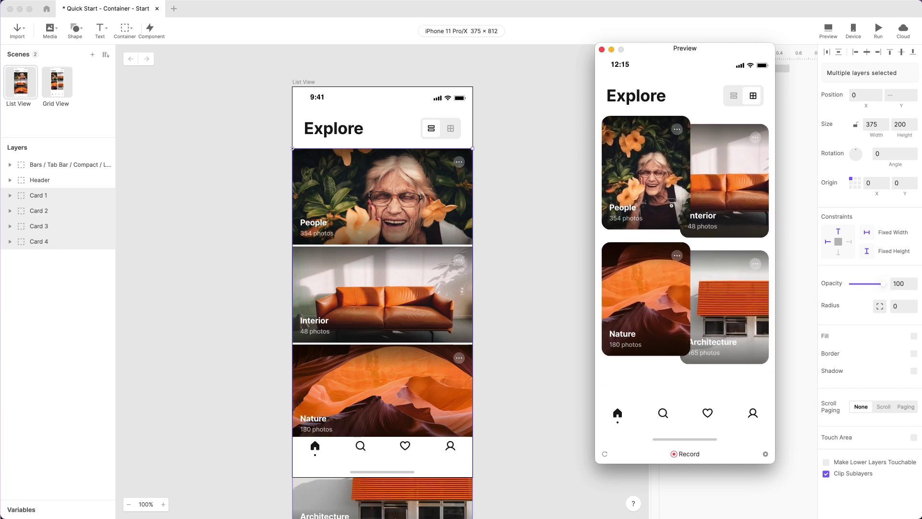
click(733, 96)
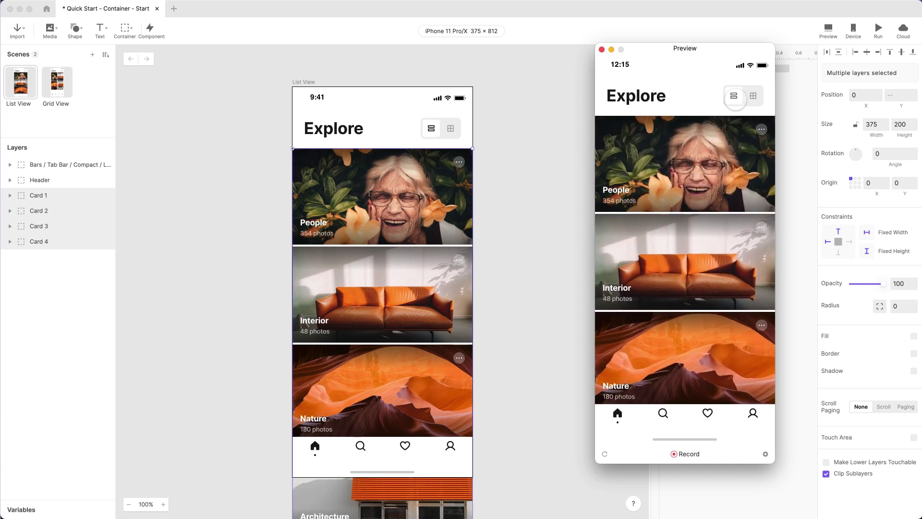
Set preview playback speed to 1x, then switch to grid and back to the list layout.
click(765, 455)
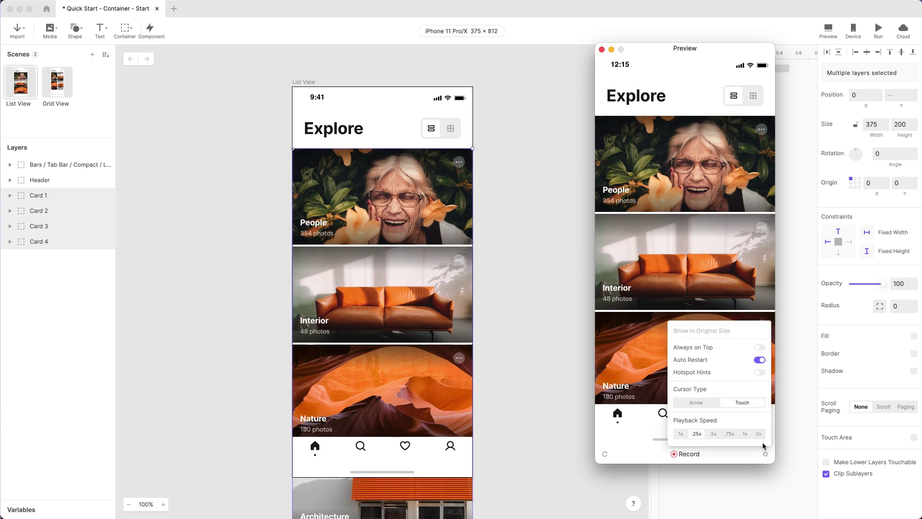
click(745, 433)
click(751, 456)
click(752, 97)
click(733, 95)
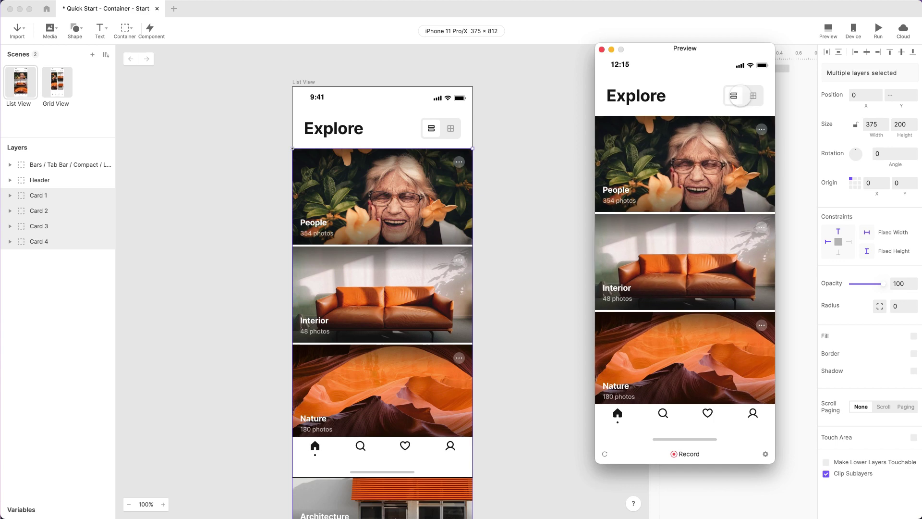